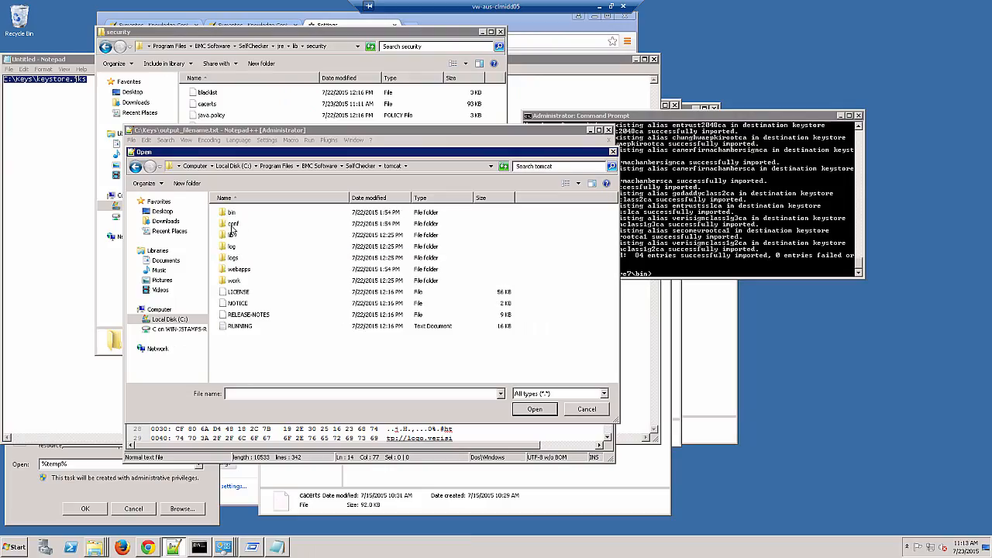
Open server.xml from the SelfChecker tomcat conf folder and locate the SSL-enabled Connector entry
double_click(230, 224)
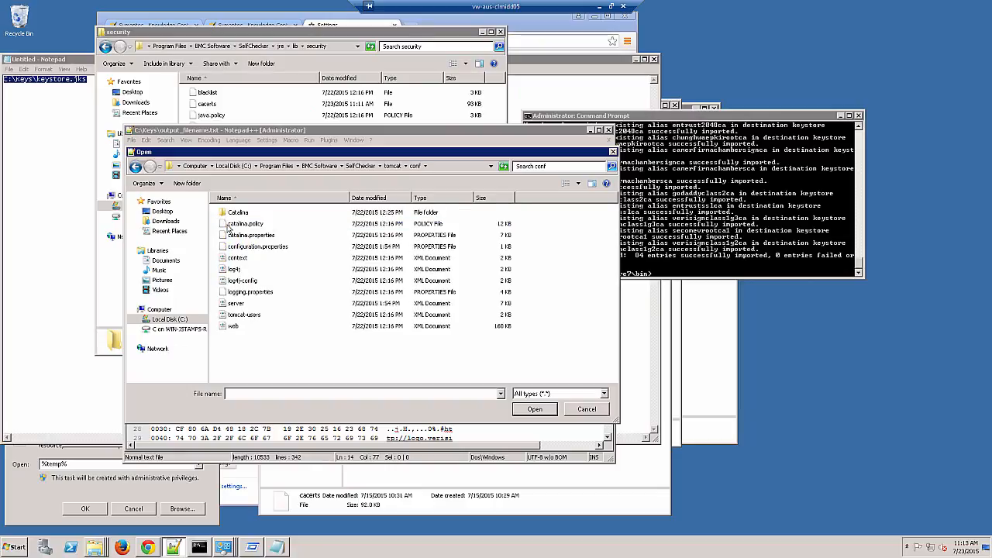
double_click(226, 303)
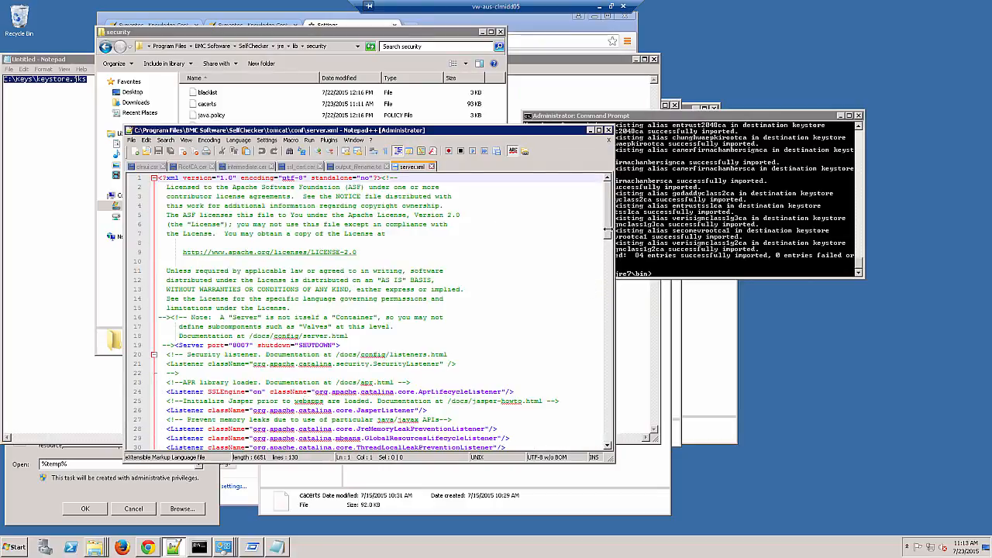
left_click_drag(608, 240, 609, 323)
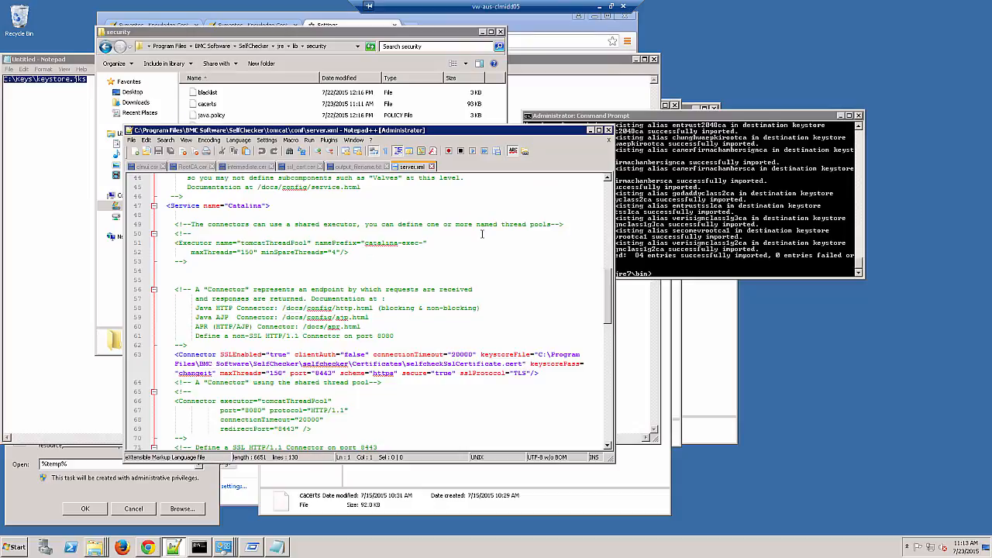
Replace the SSL Connector's keystoreFile path with C:\Keys\keystore.jks and save server.xml
left_click(522, 364)
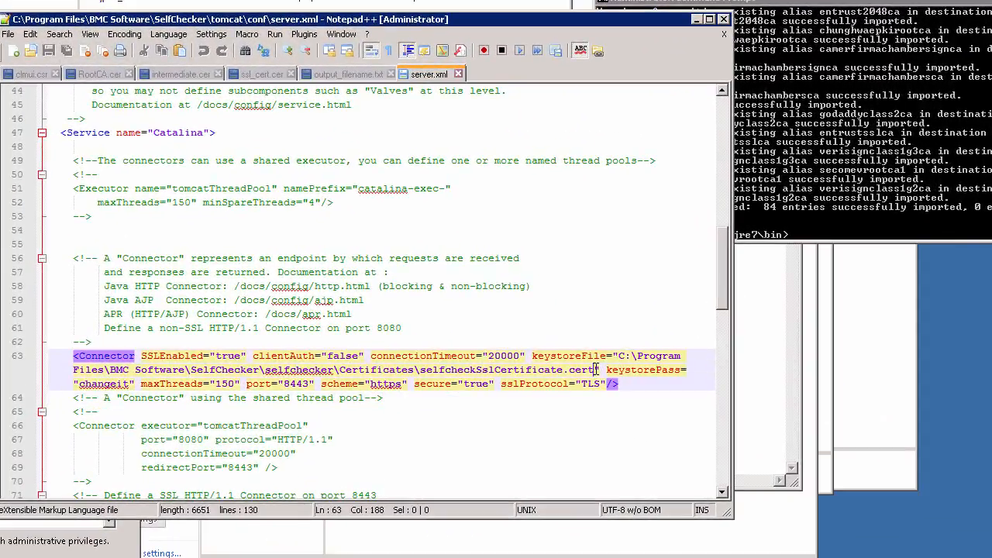
left_click_drag(595, 368, 618, 356)
type("C:\\Keys")
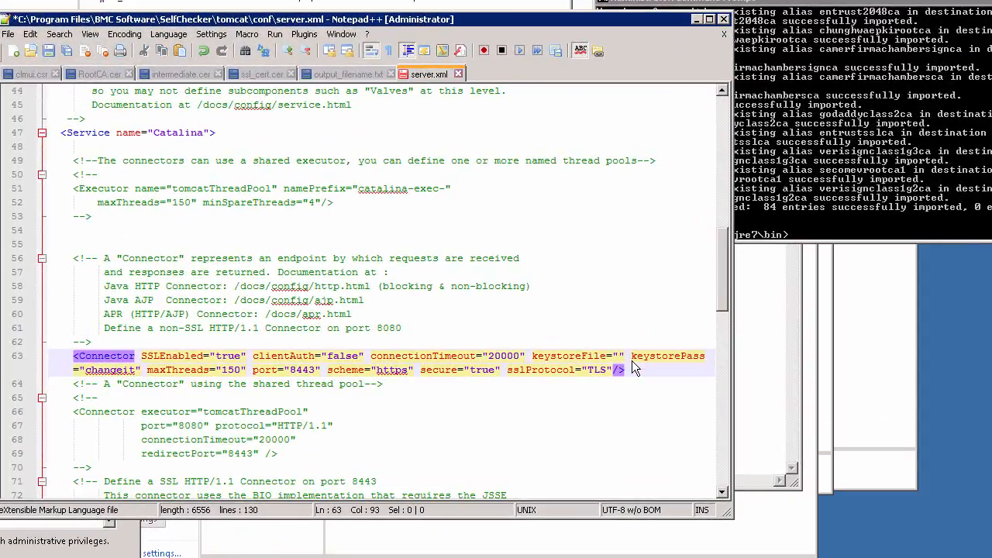
type("\\")
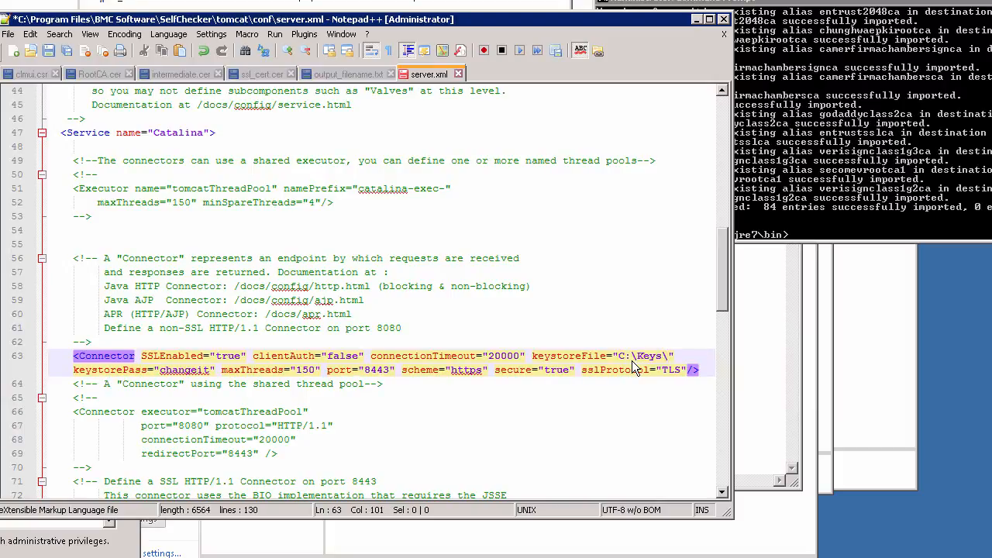
type("keystore")
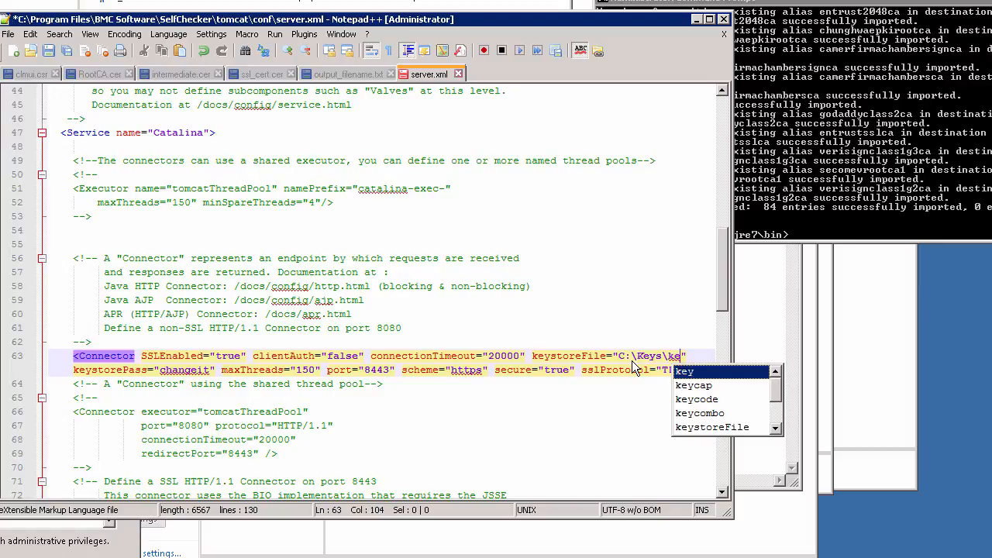
type(".jks")
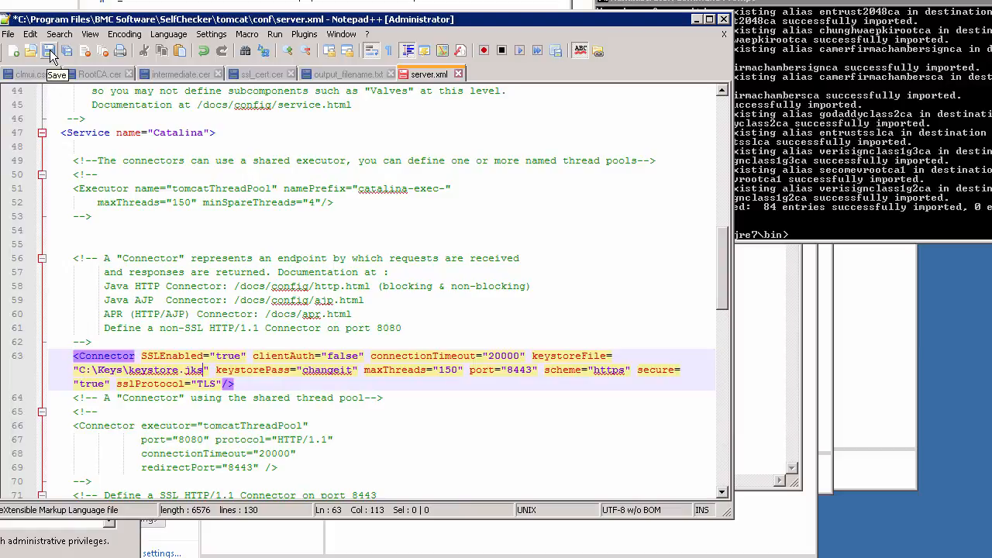
left_click(51, 56)
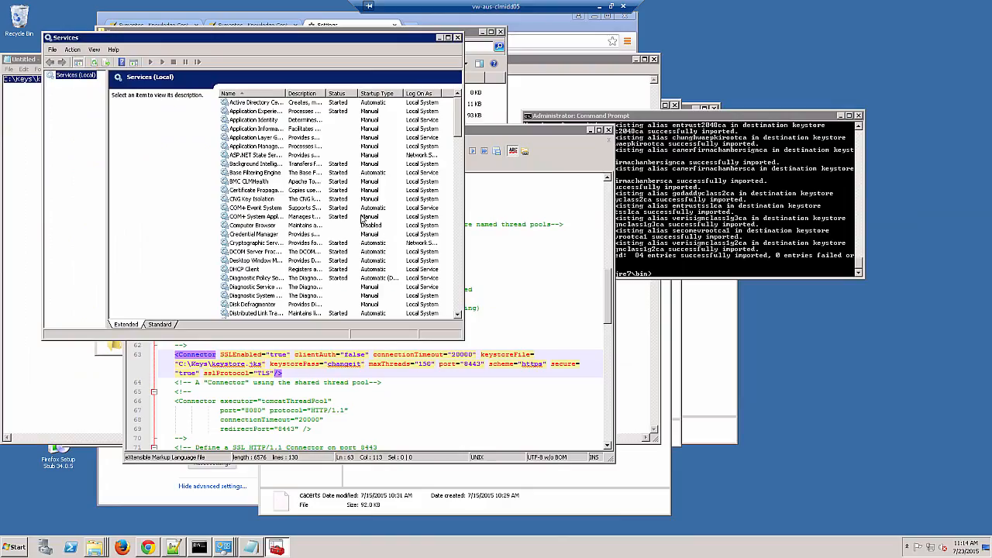
Restart the BMC CLMHealth service in the Windows Services console
left_click(252, 182)
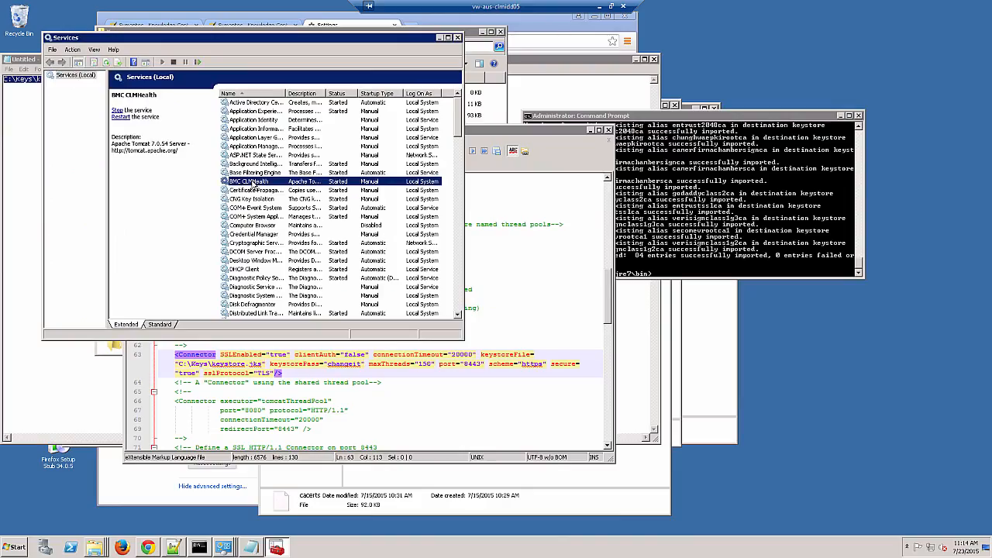
left_click(197, 62)
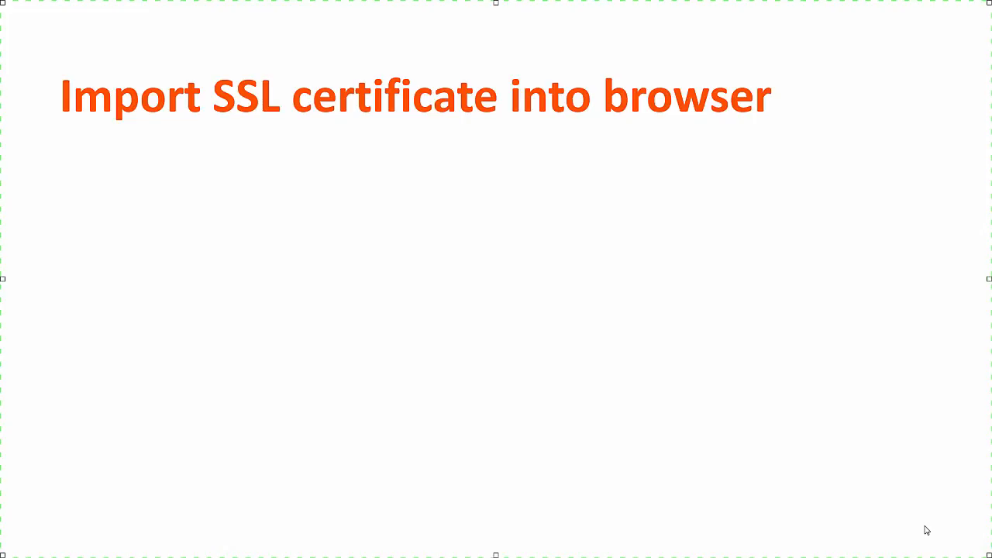
left_click(924, 530)
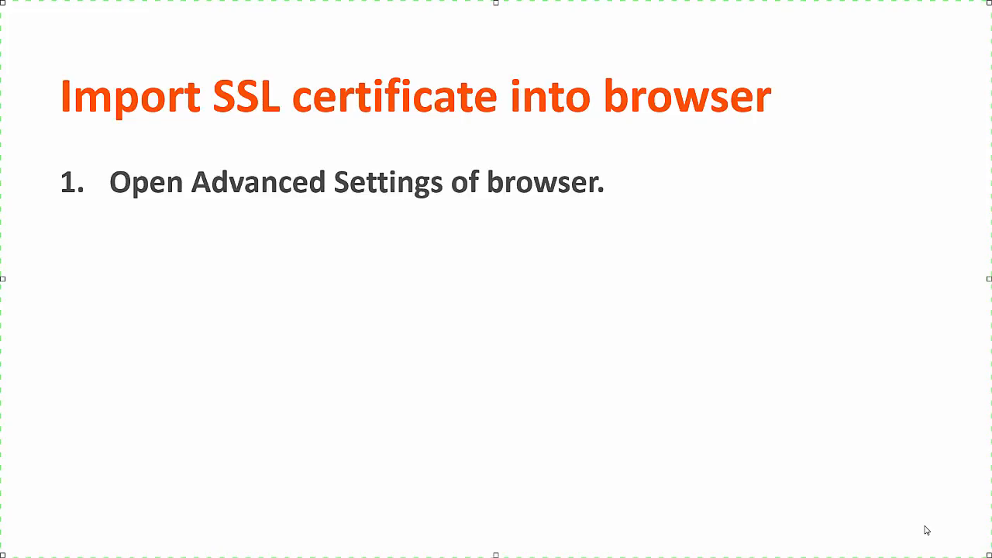
left_click(924, 530)
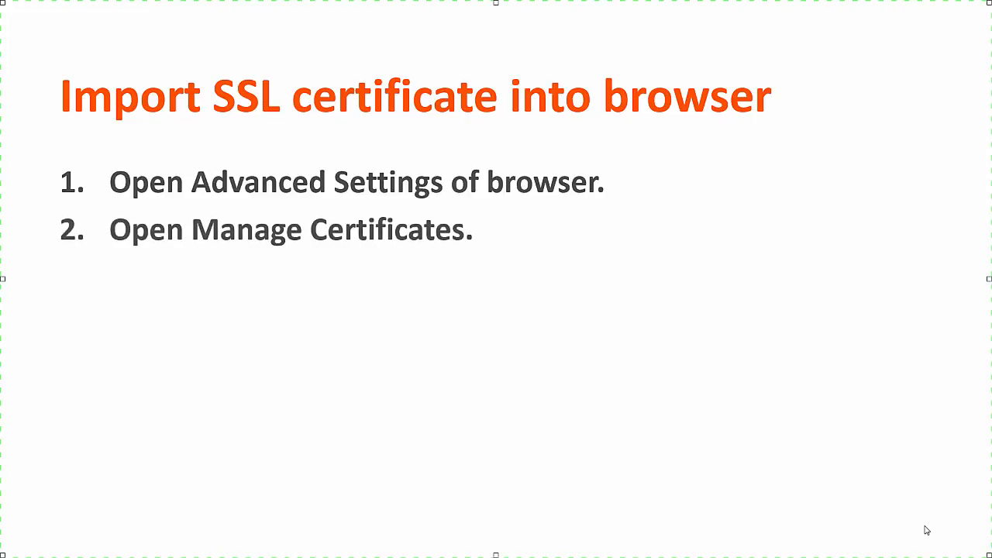
left_click(924, 530)
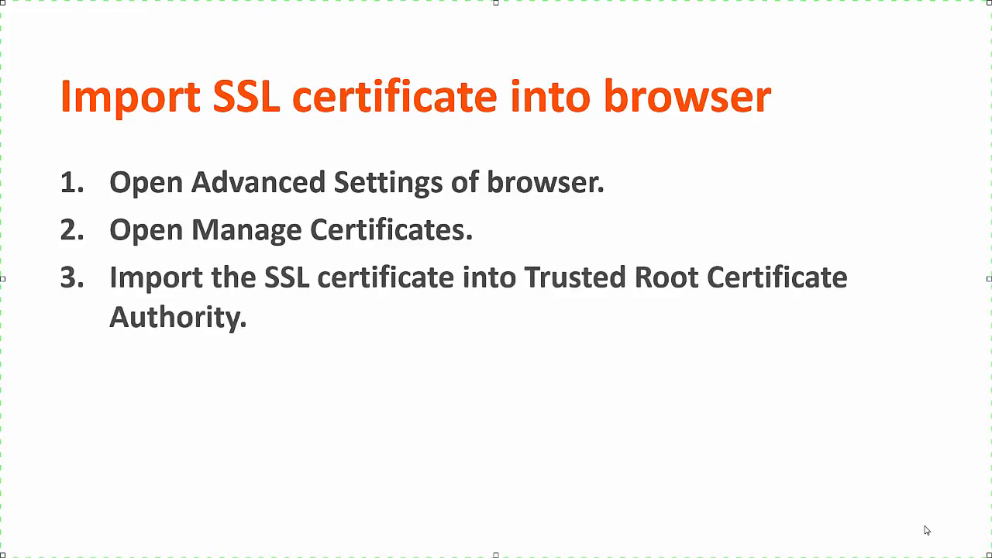
left_click(926, 530)
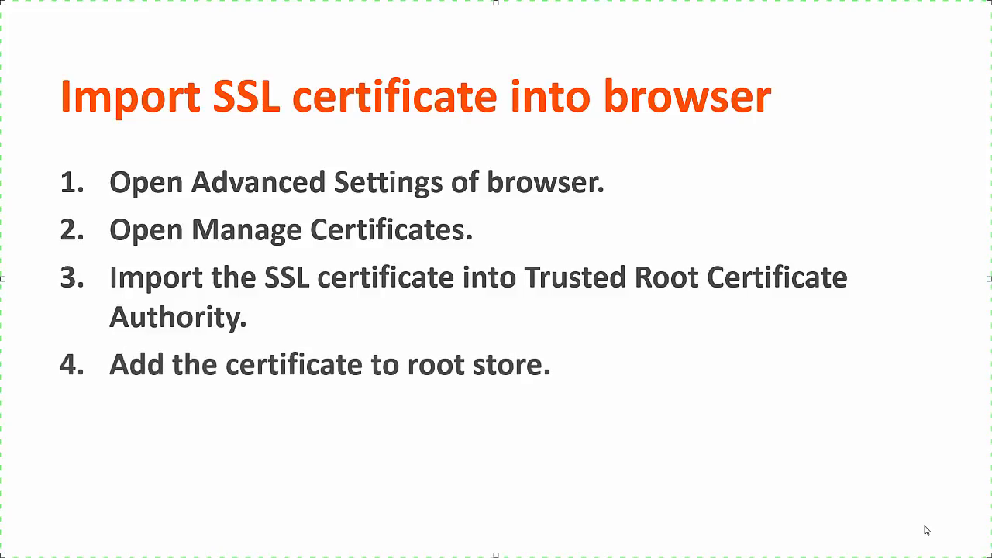
left_click(926, 530)
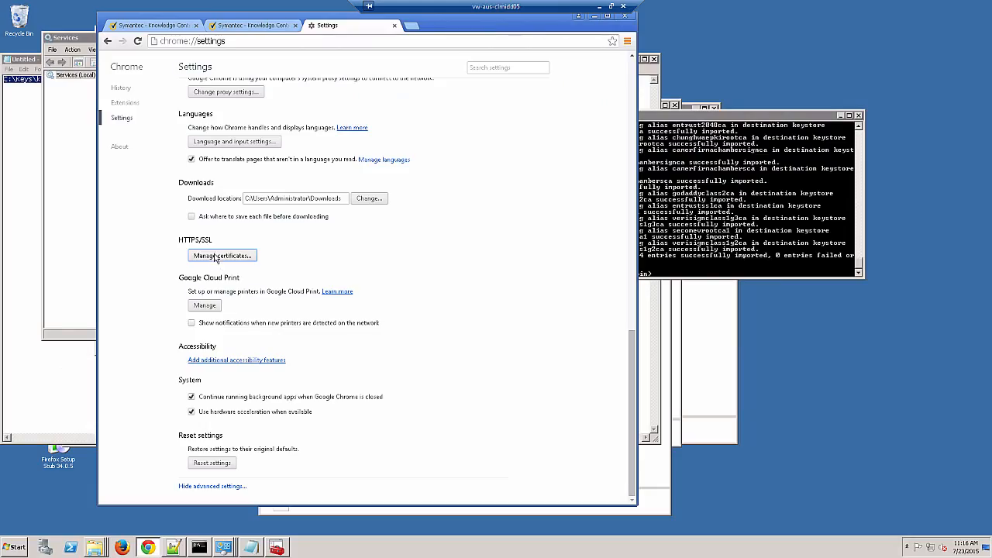
Start a certificate import from Chrome's HTTPS/SSL settings and choose C:\Certificates\ssl_cert.cer as the file to import
left_click(217, 256)
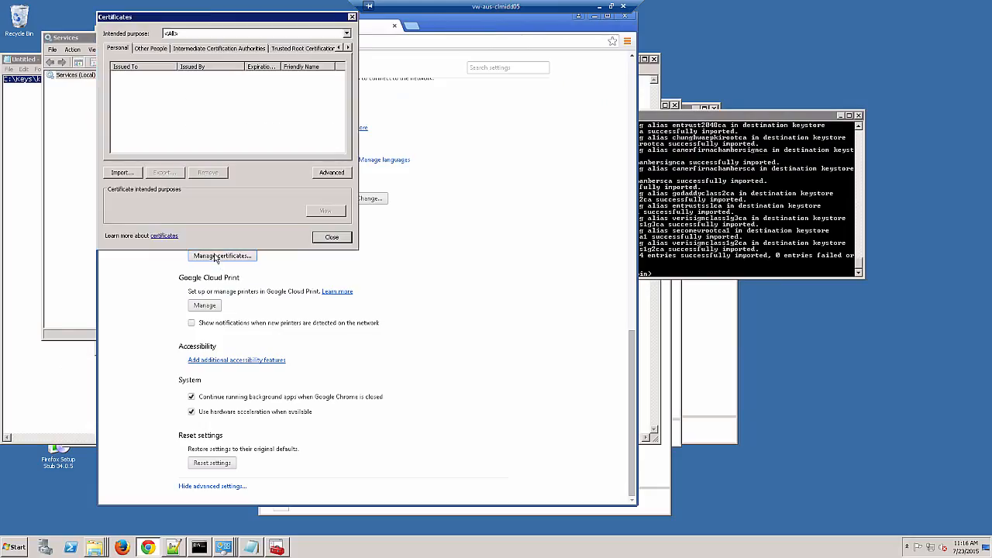
left_click(122, 172)
left_click(299, 240)
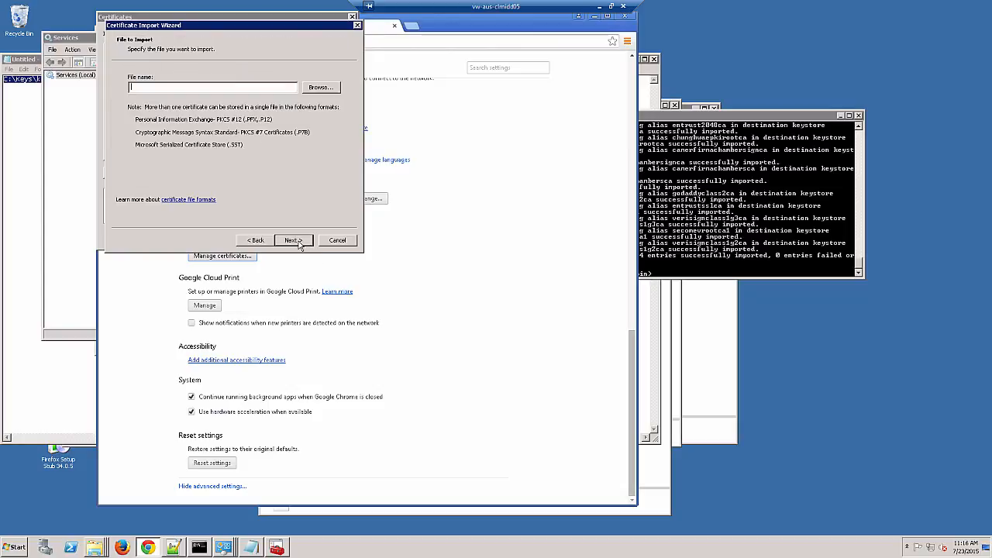
left_click(322, 88)
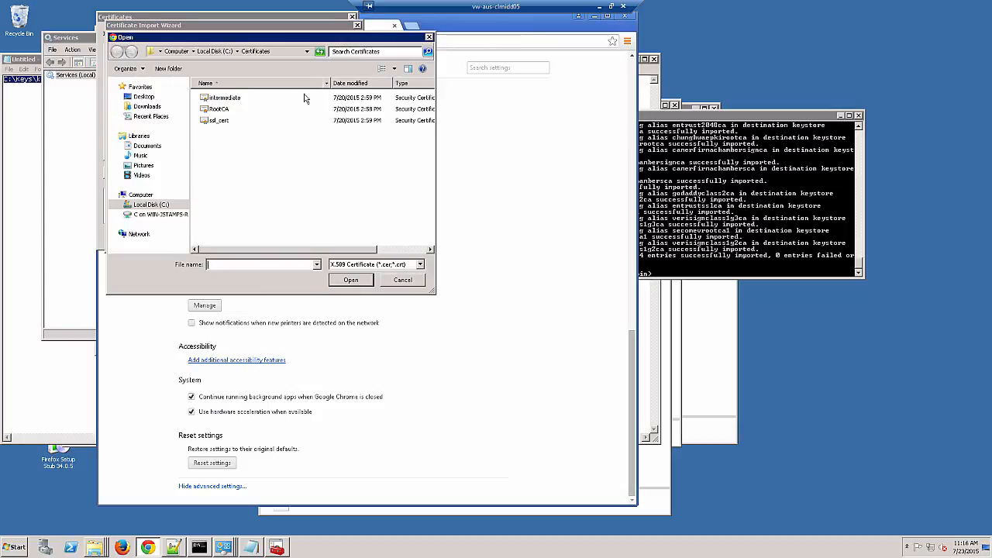
left_click(213, 123)
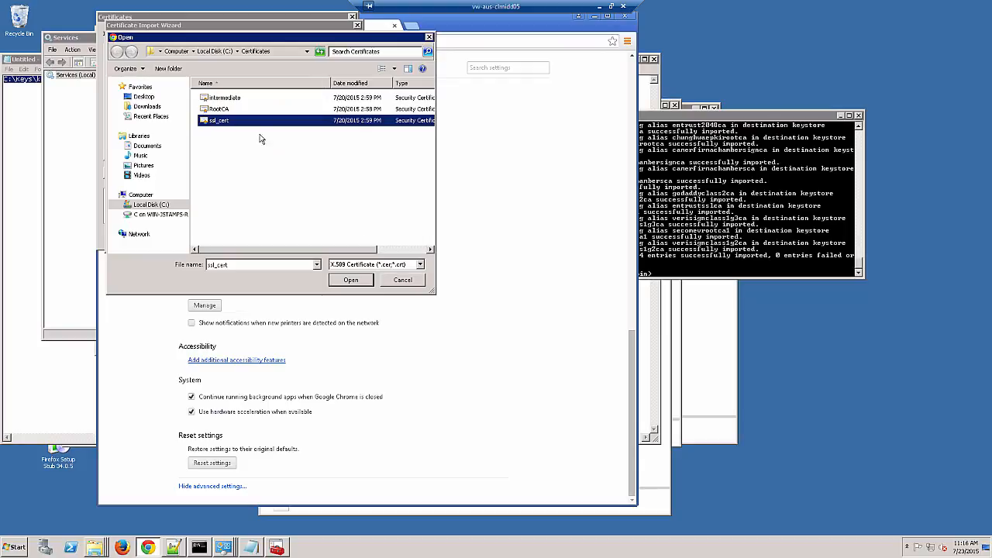
left_click(350, 280)
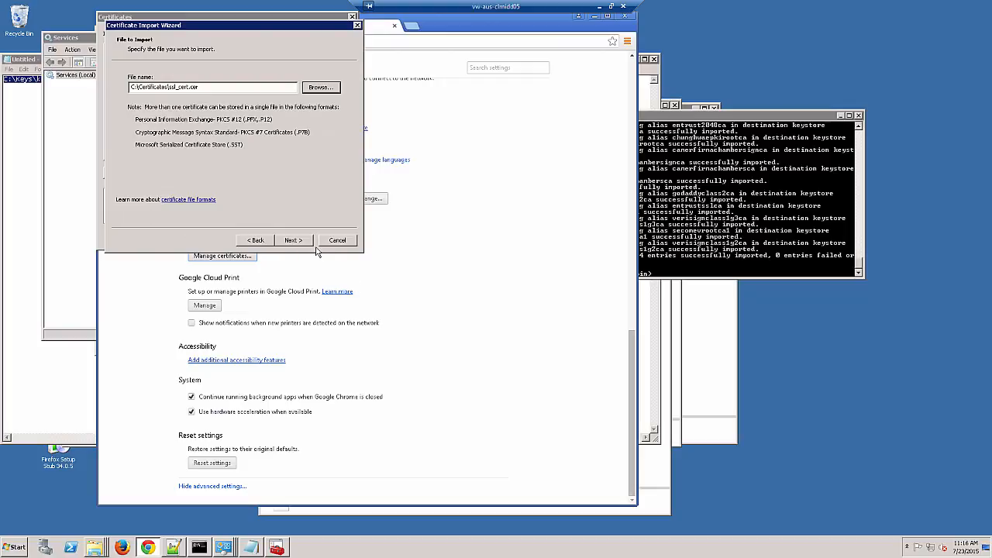
left_click(299, 241)
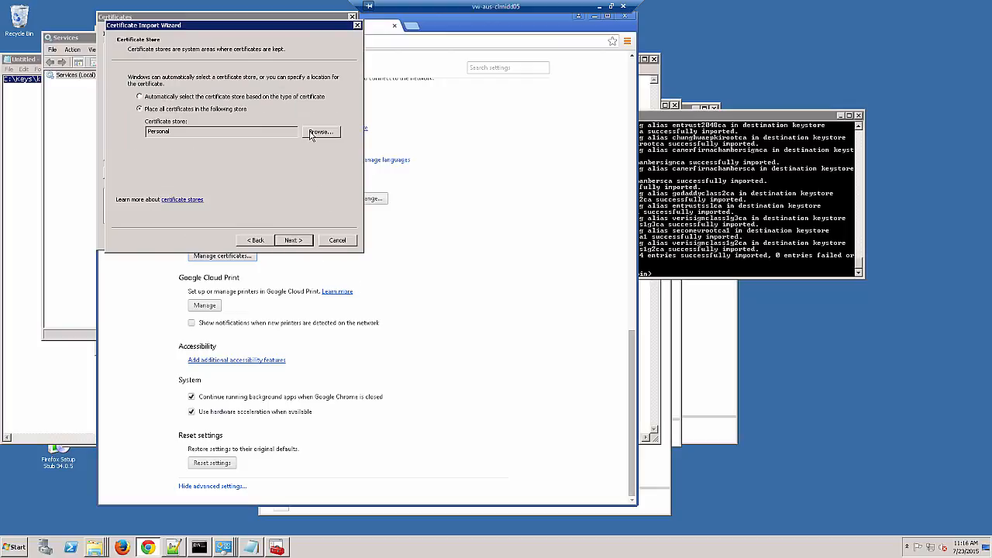
Place the certificate in the Trusted Root Certification Authorities store and complete the import, accepting the security warning
left_click(312, 134)
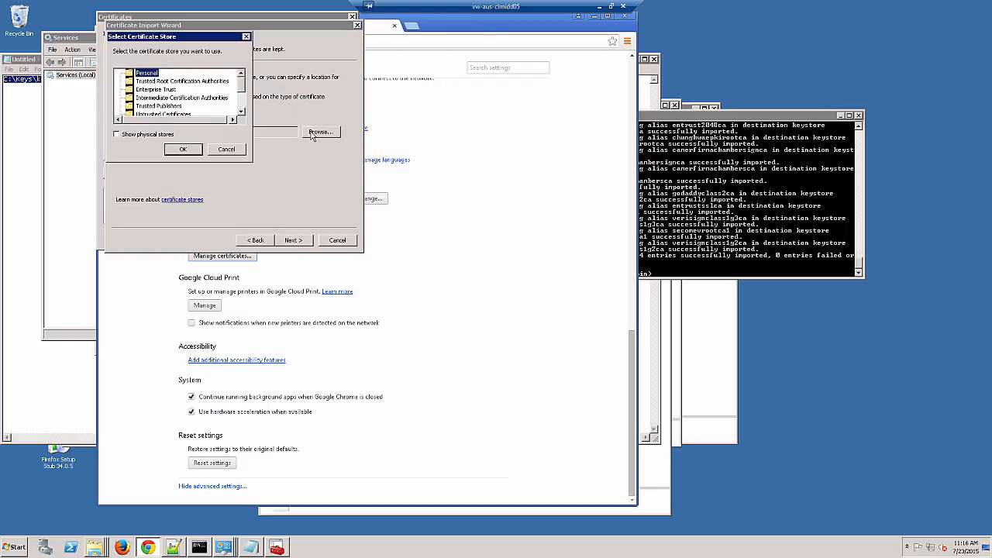
left_click(183, 82)
left_click(186, 150)
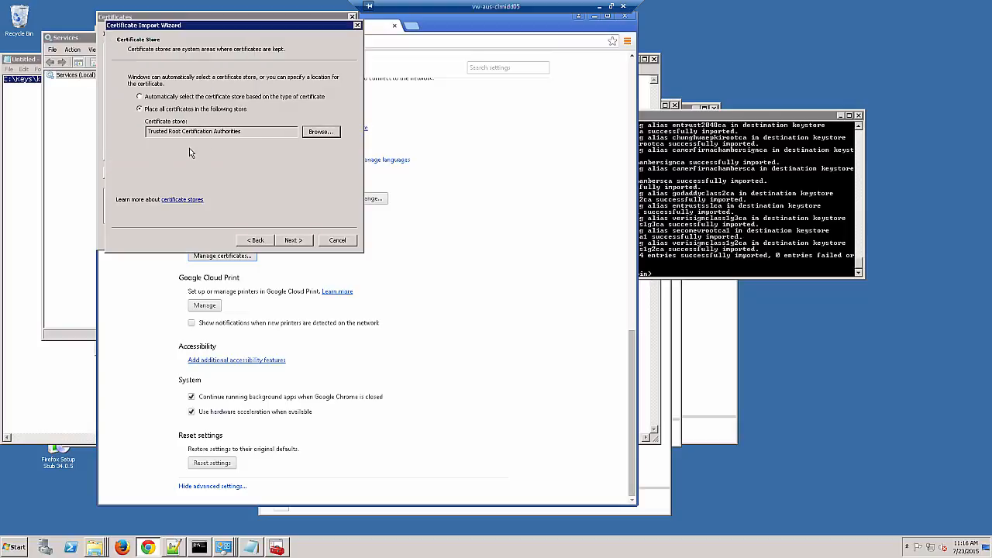
left_click(294, 241)
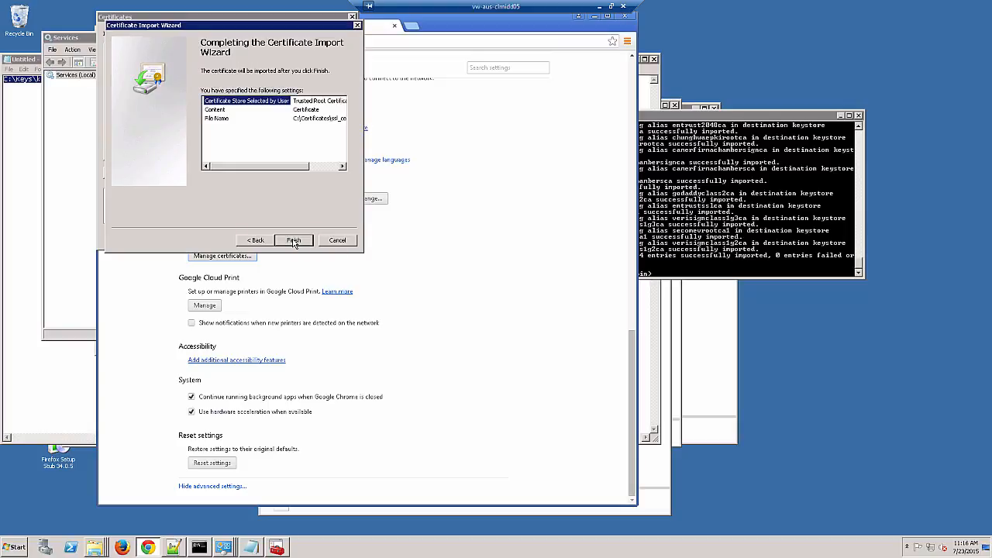
left_click(294, 241)
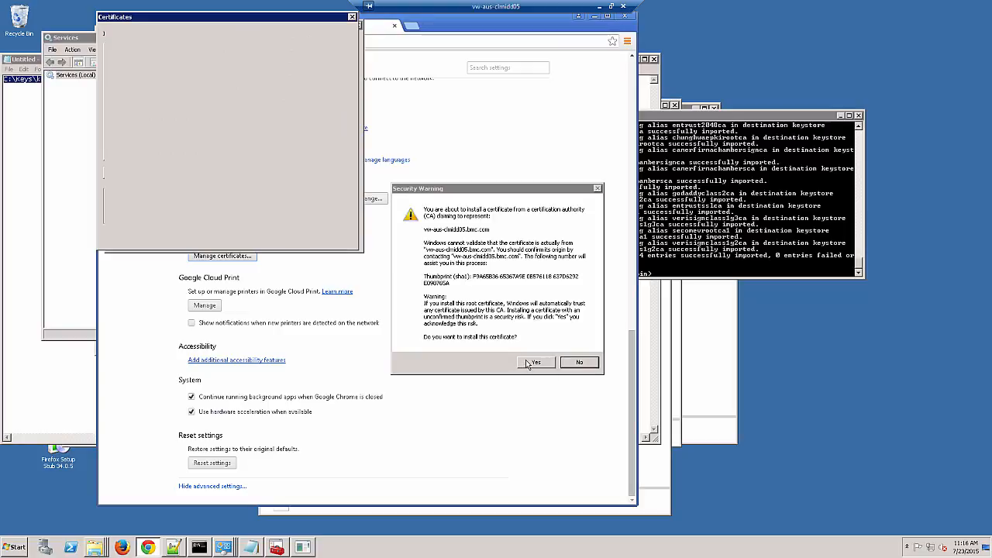
left_click(533, 363)
left_click(533, 303)
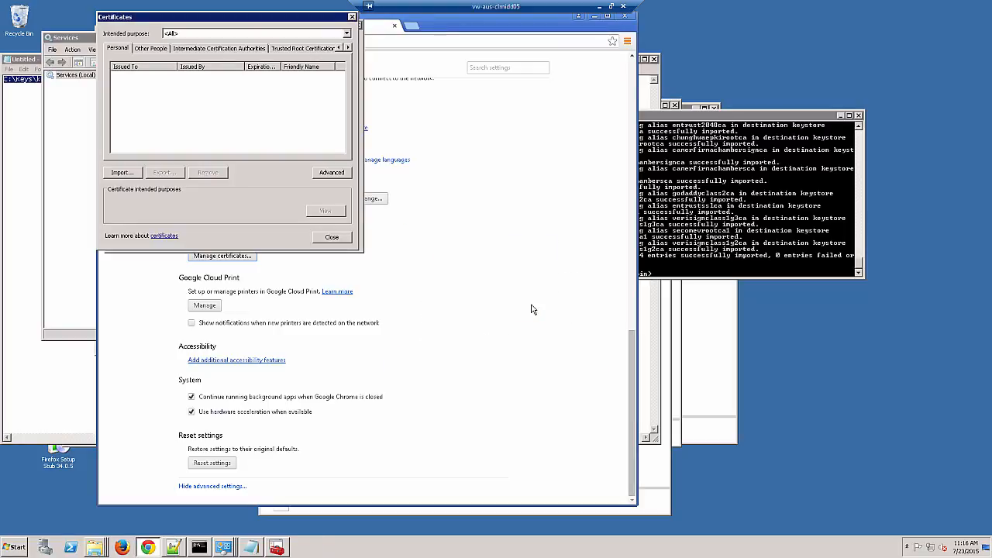
left_click(328, 238)
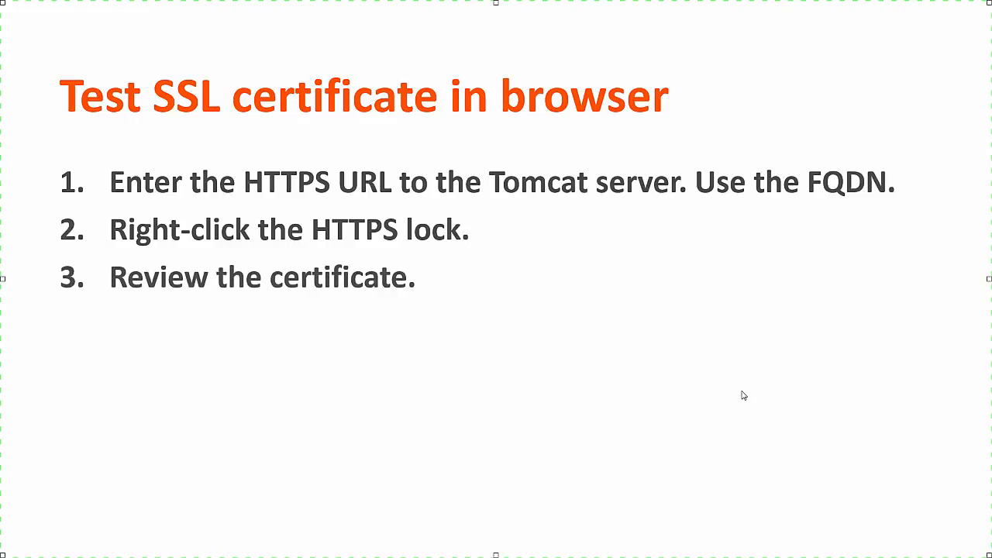
left_click(741, 391)
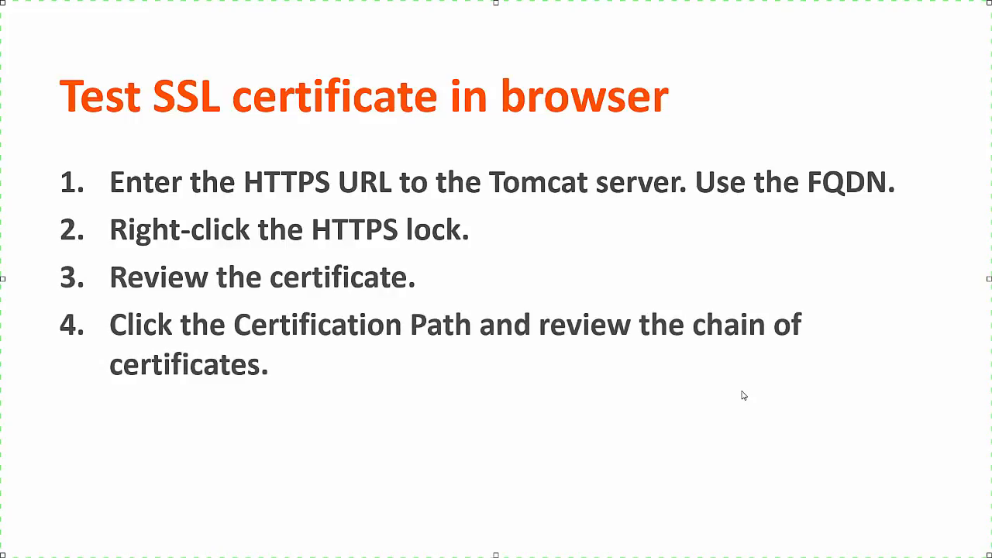